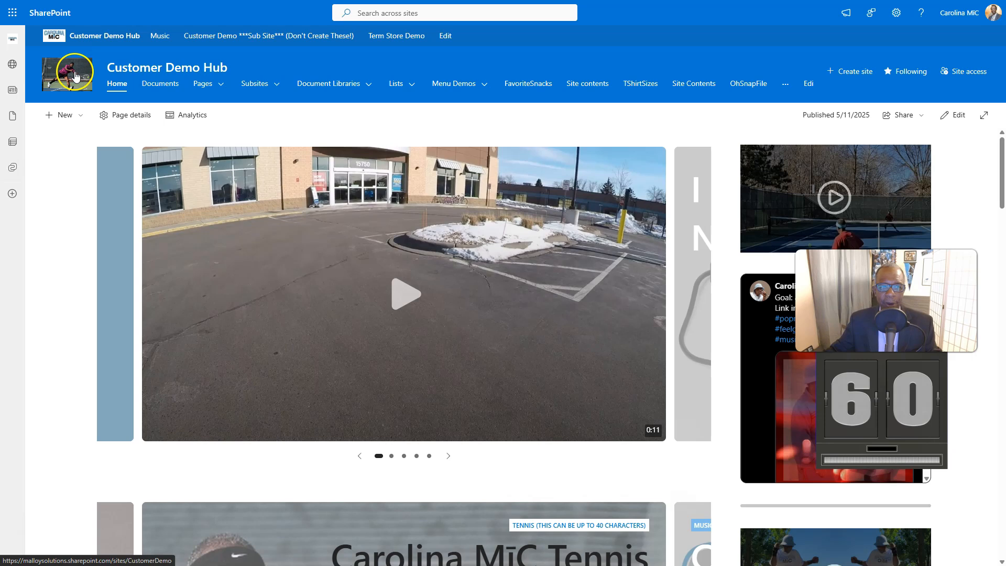
# - Create a blank gallery list named Thumbnails with the option to show it in site navigation enabled
pyautogui.click(72, 118)
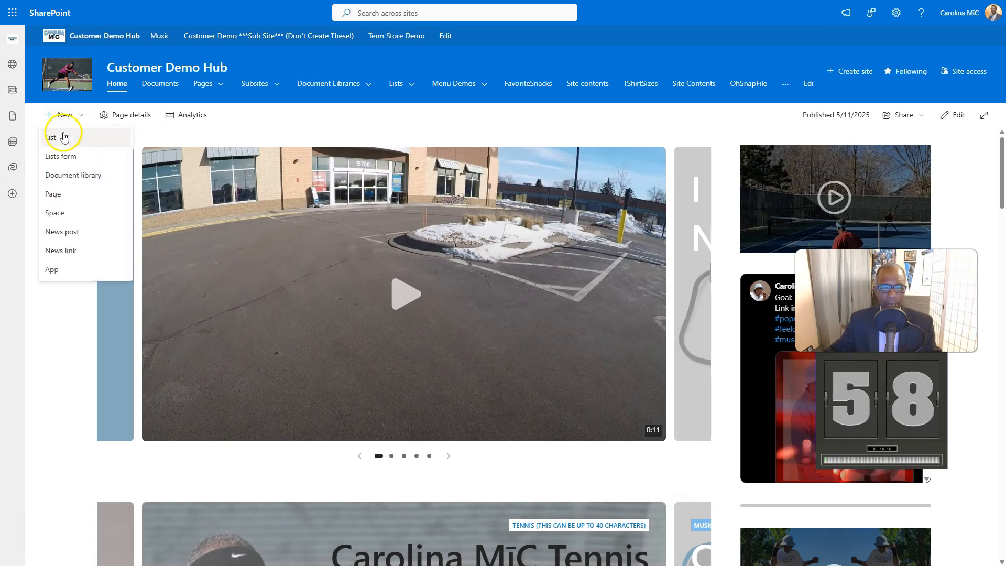
pyautogui.click(62, 134)
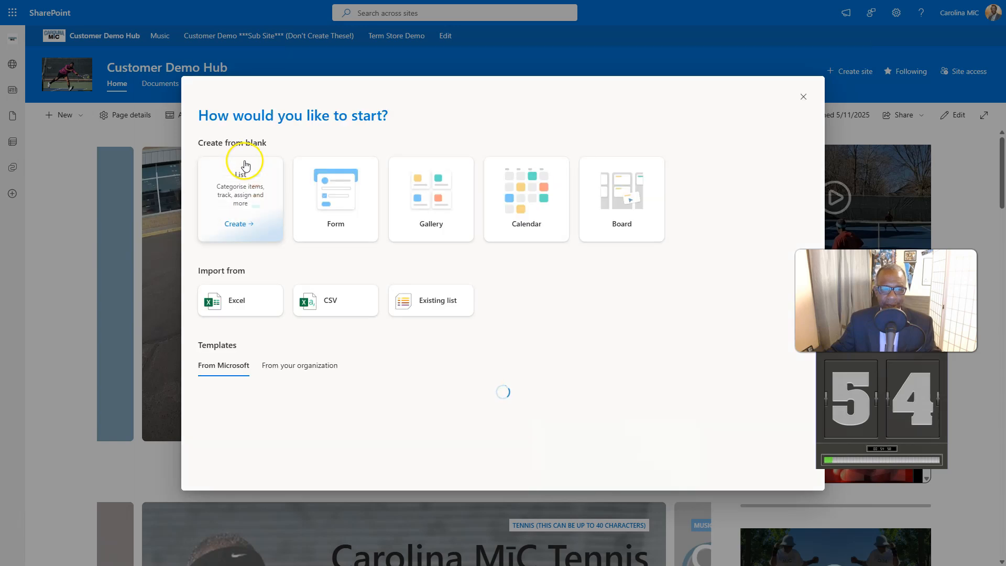
pyautogui.click(425, 214)
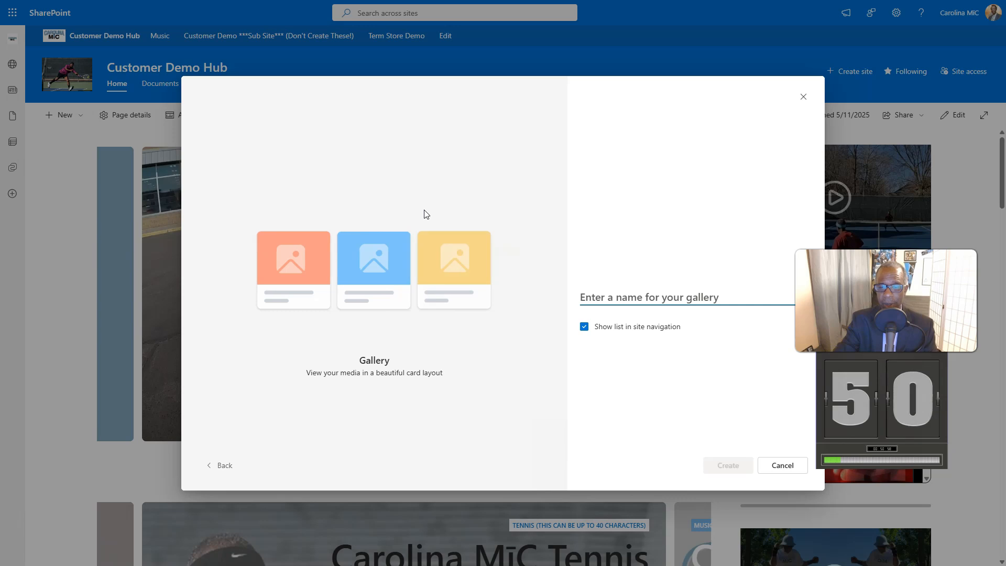
pyautogui.write('Thumbnails')
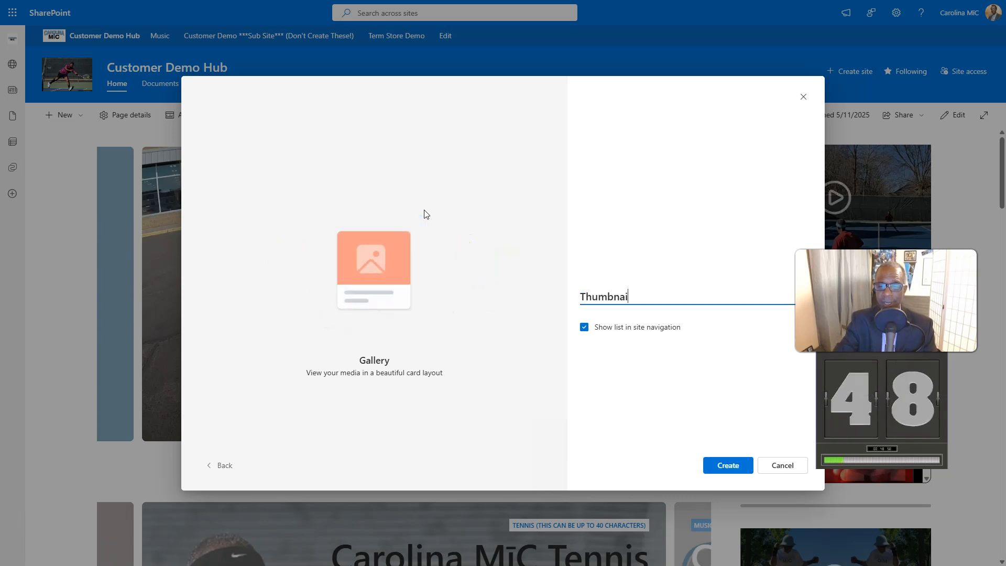
pyautogui.click(719, 463)
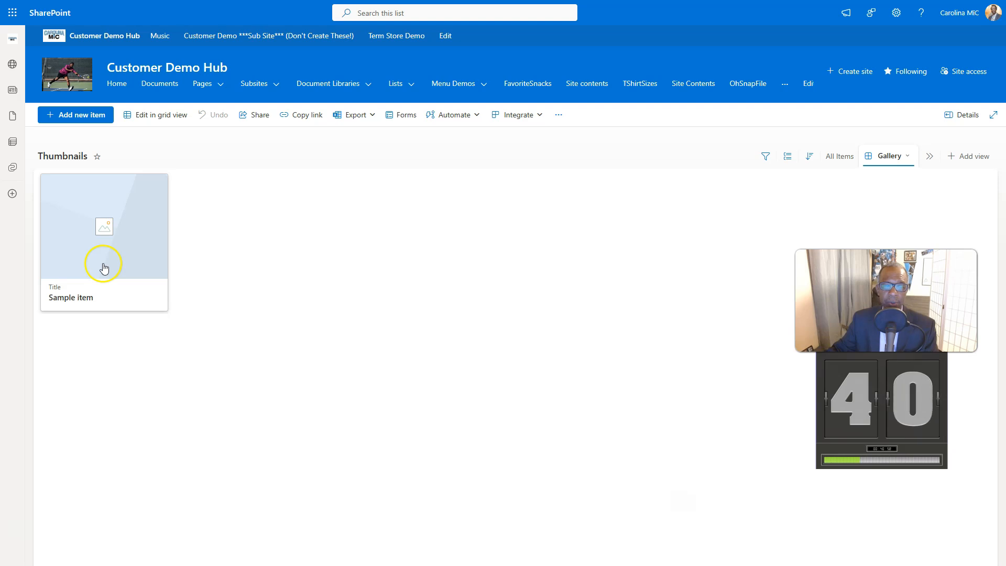
# - Open the sample item and add The Call Cover Art.jpg as its image
pyautogui.click(79, 265)
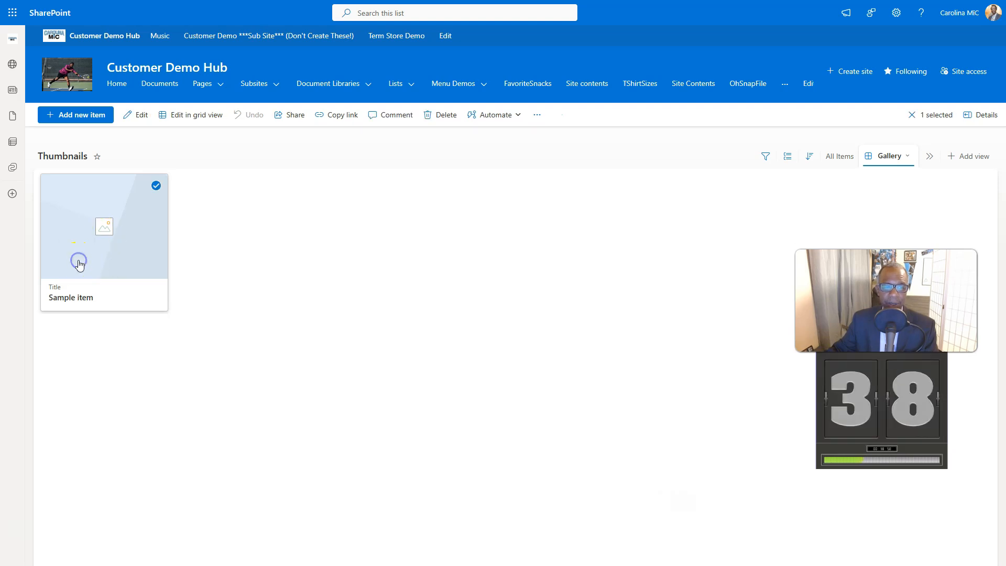
pyautogui.click(280, 169)
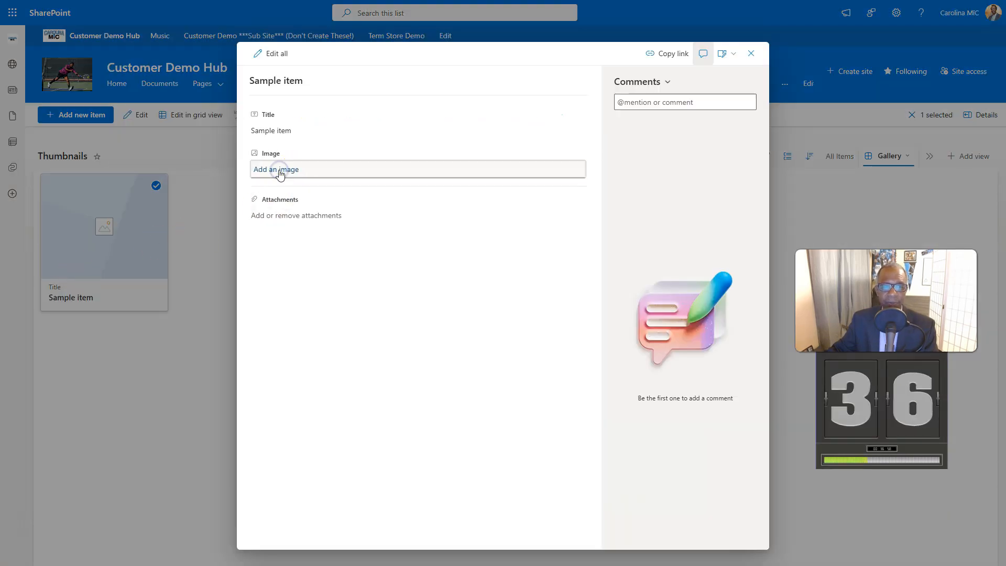
pyautogui.click(183, 262)
pyautogui.doubleClick(139, 265)
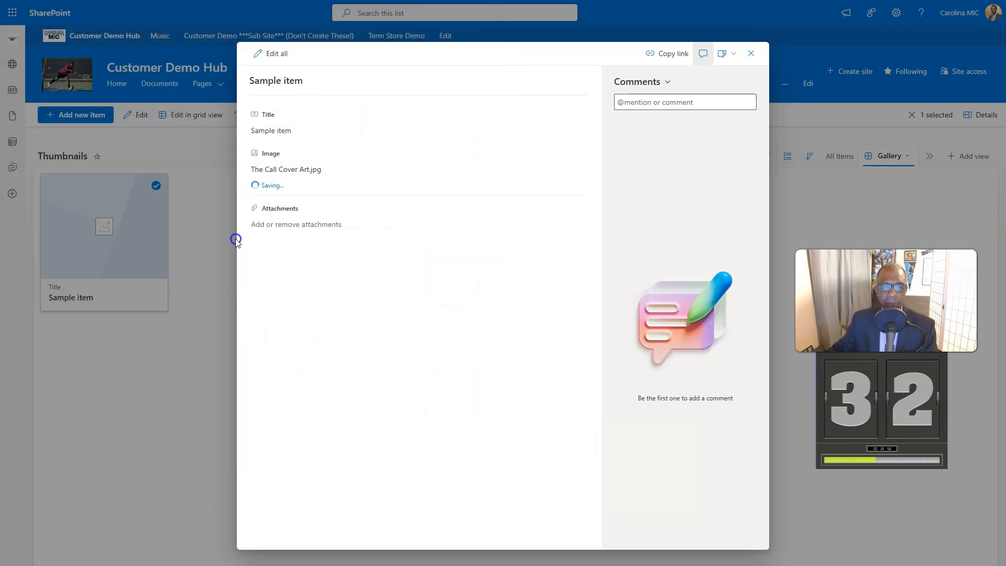
# - Set the sample item's title to Mic at Telephone, then close and deselect the item
pyautogui.click(270, 130)
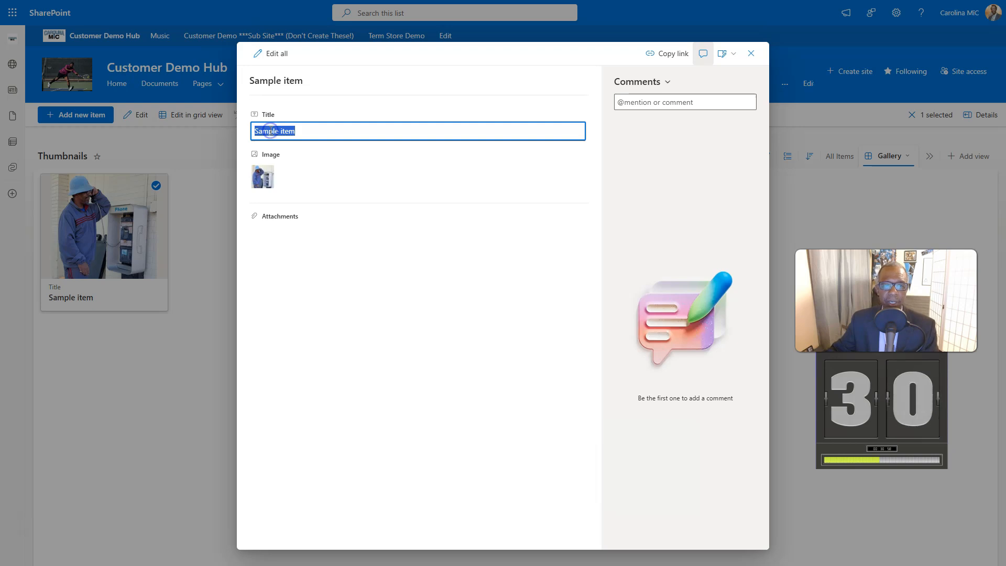
pyautogui.write('Mic at Telephone')
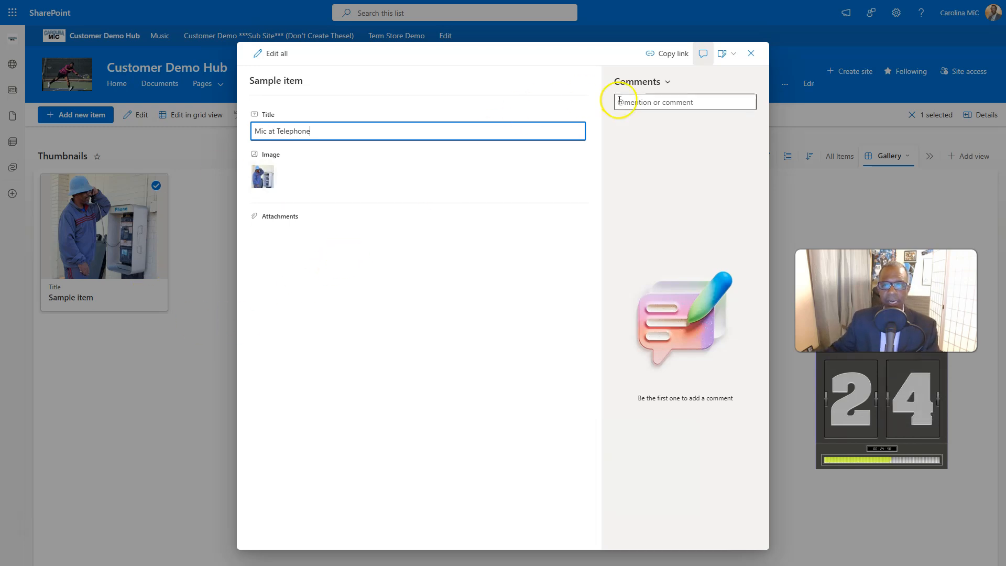
pyautogui.click(751, 53)
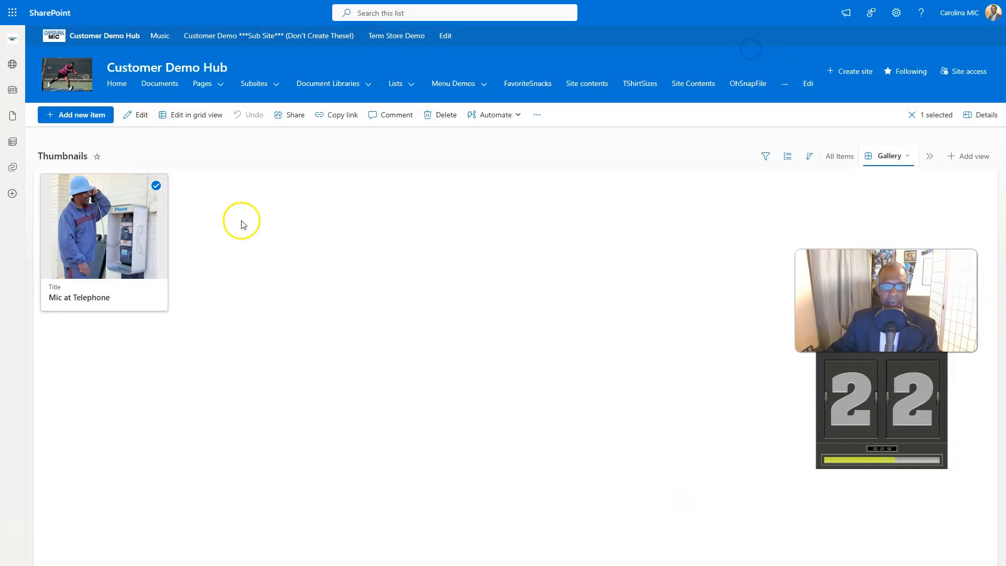
pyautogui.click(187, 262)
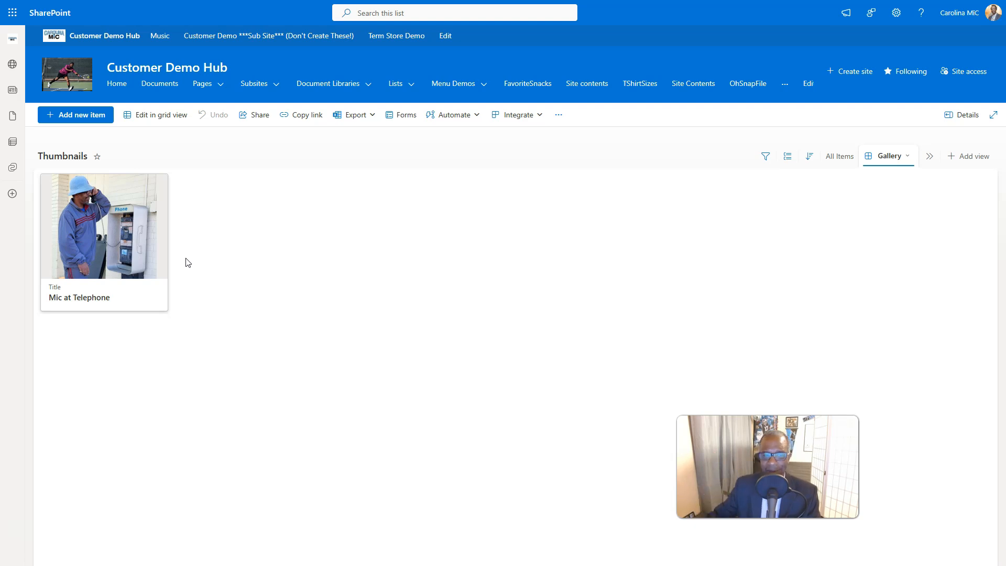
pyautogui.click(183, 240)
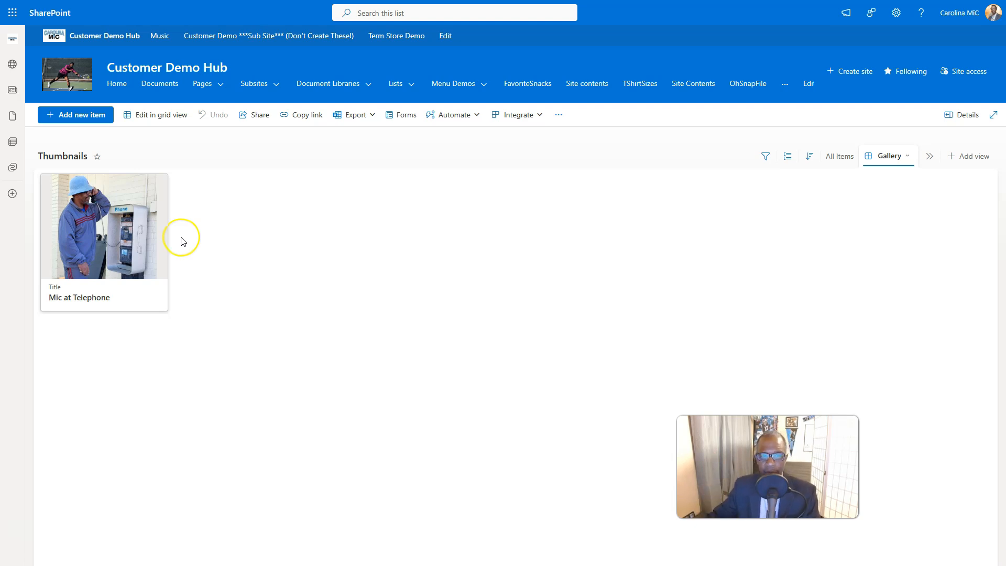
pyautogui.click(181, 200)
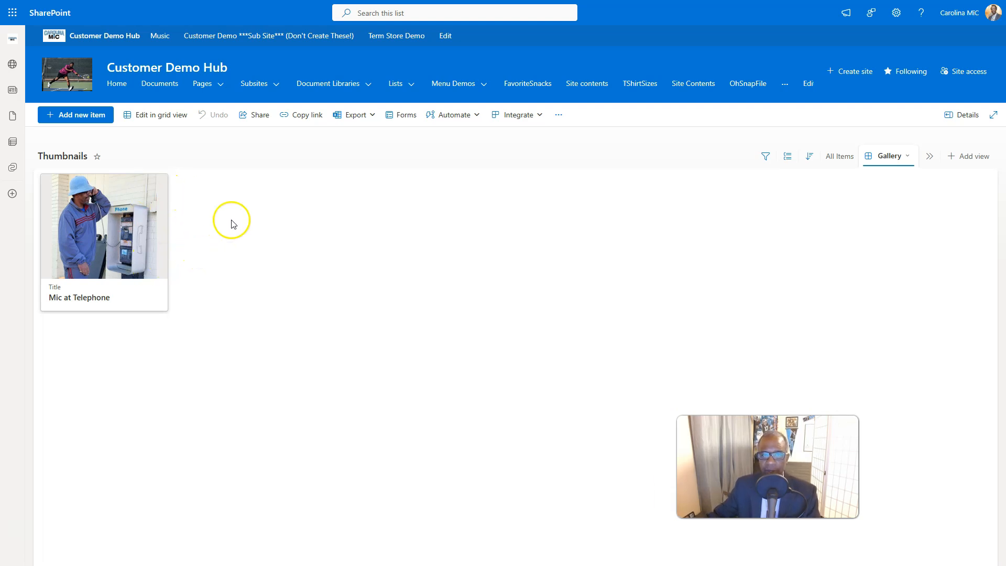
# - Open the Photo Projects list and examine its gallery cards
pyautogui.click(402, 83)
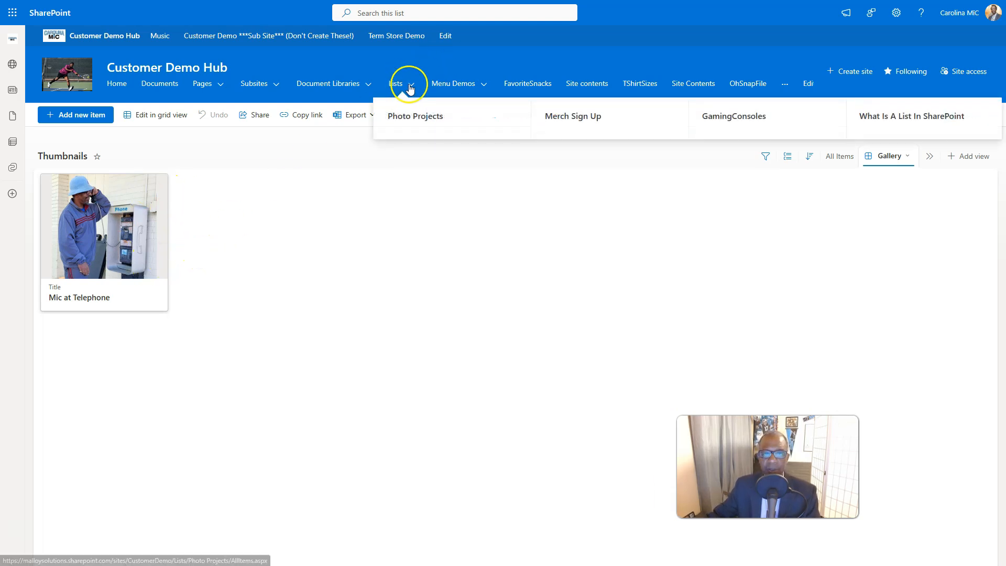
pyautogui.click(412, 114)
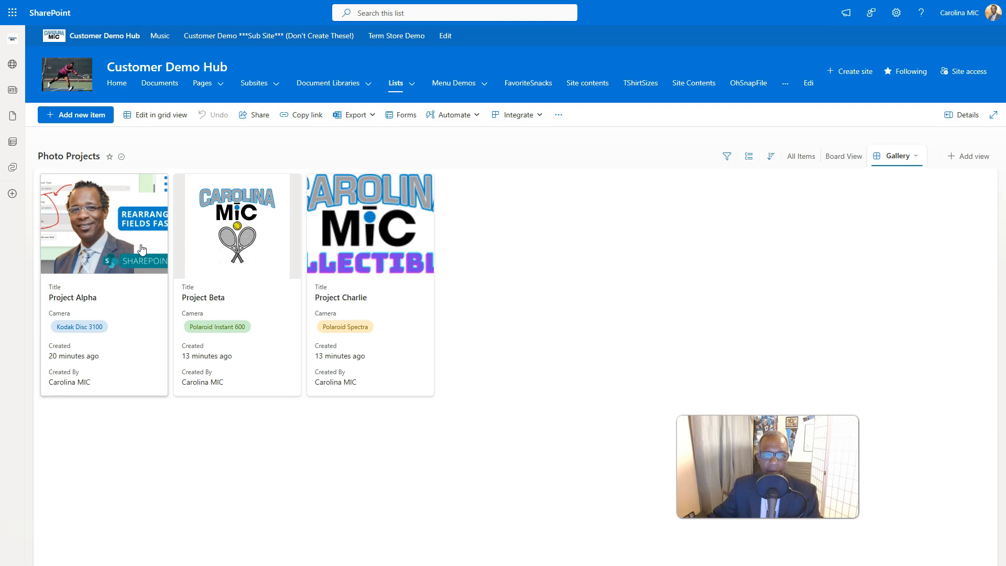
pyautogui.click(189, 265)
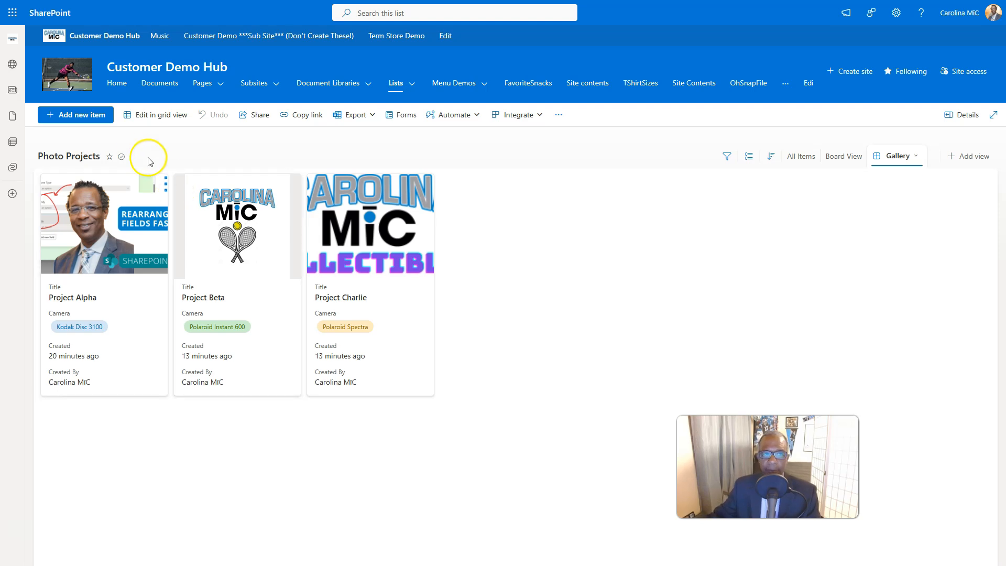
# - Return to the site home page, review the blank list types offered for a new list, and exit without creating one
pyautogui.click(75, 76)
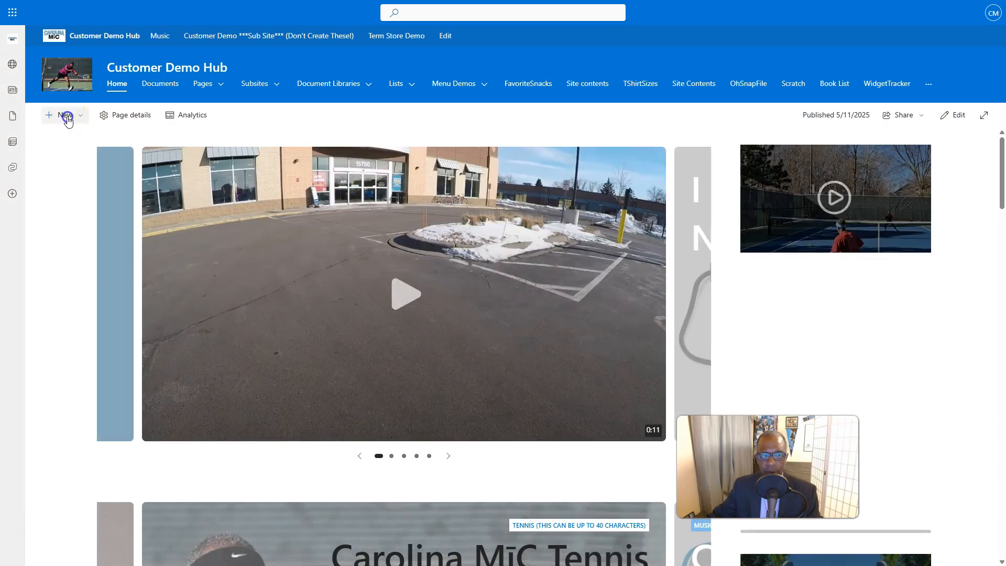
pyautogui.click(65, 117)
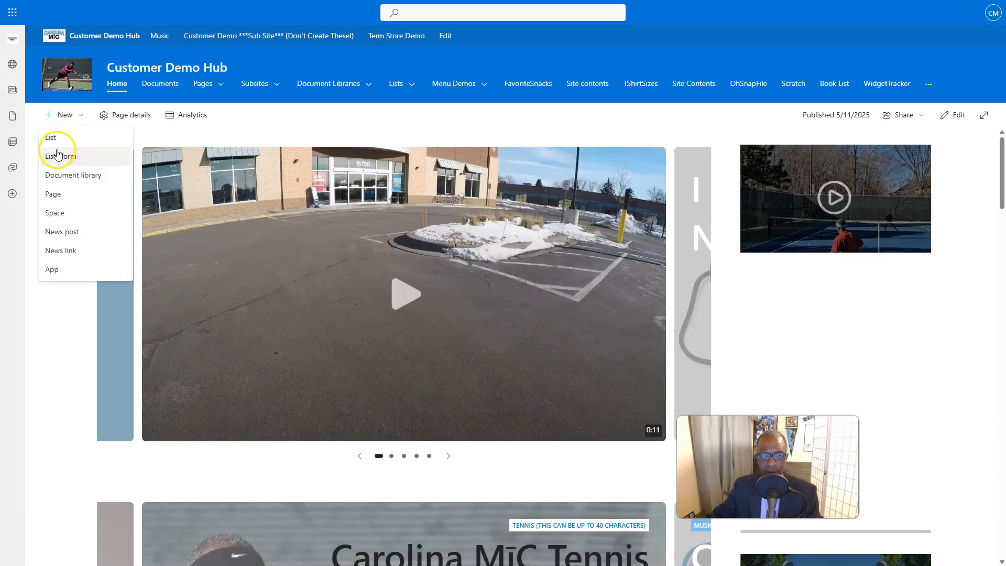
pyautogui.click(50, 138)
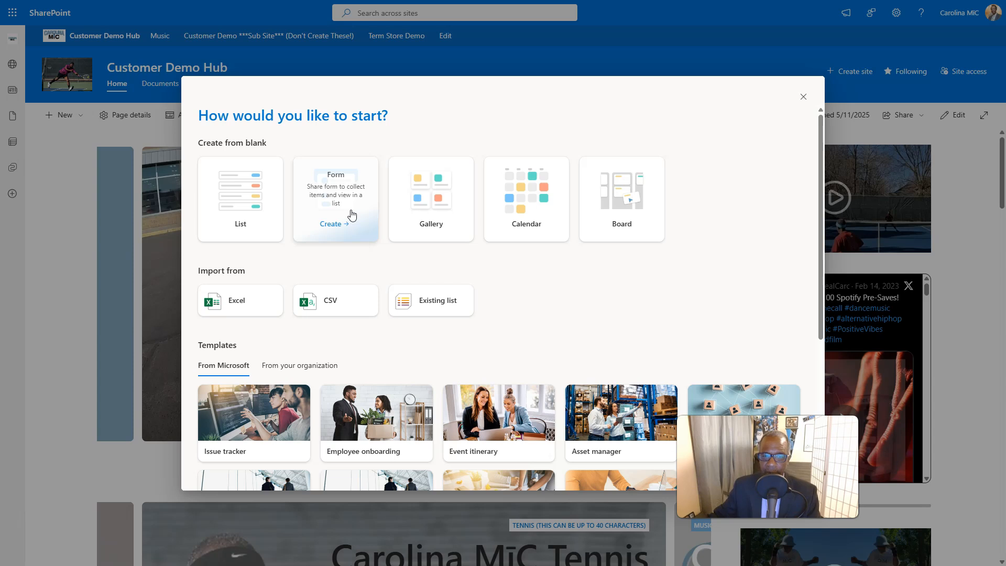
pyautogui.click(446, 227)
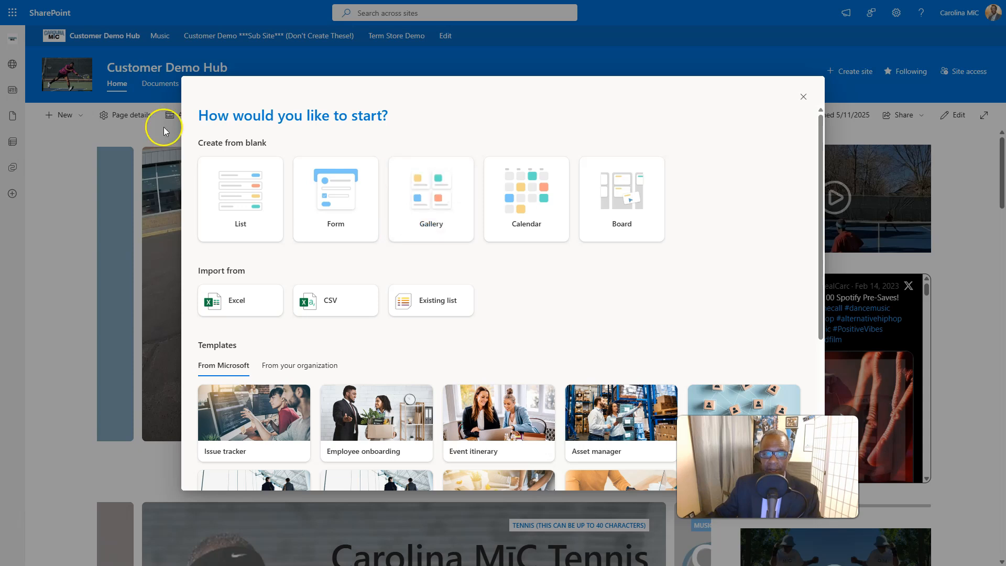
pyautogui.click(59, 146)
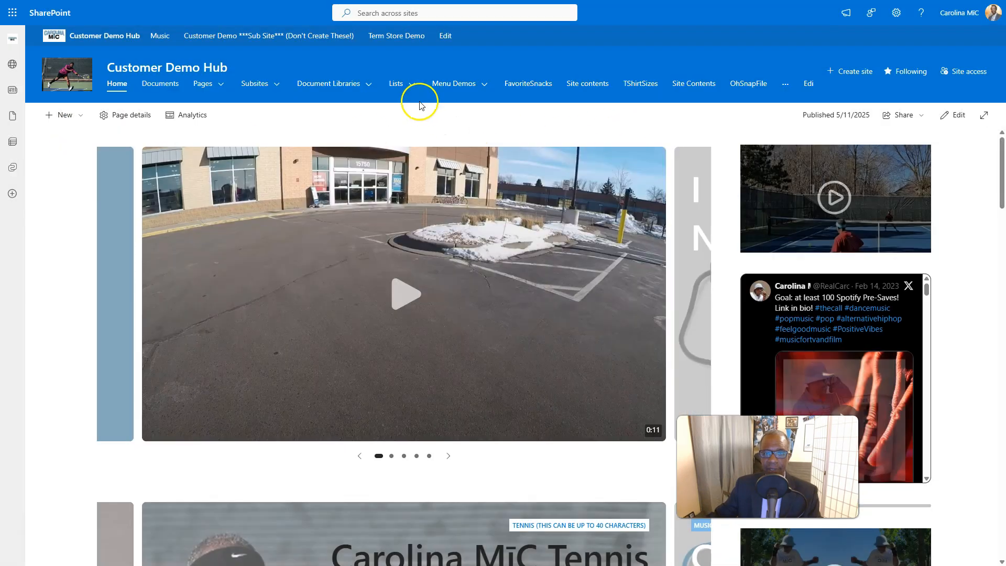
# - Show the Merch Sign Up list in Gallery view and inspect the details of the item with ID 3
pyautogui.moveTo(403, 87)
pyautogui.click(588, 118)
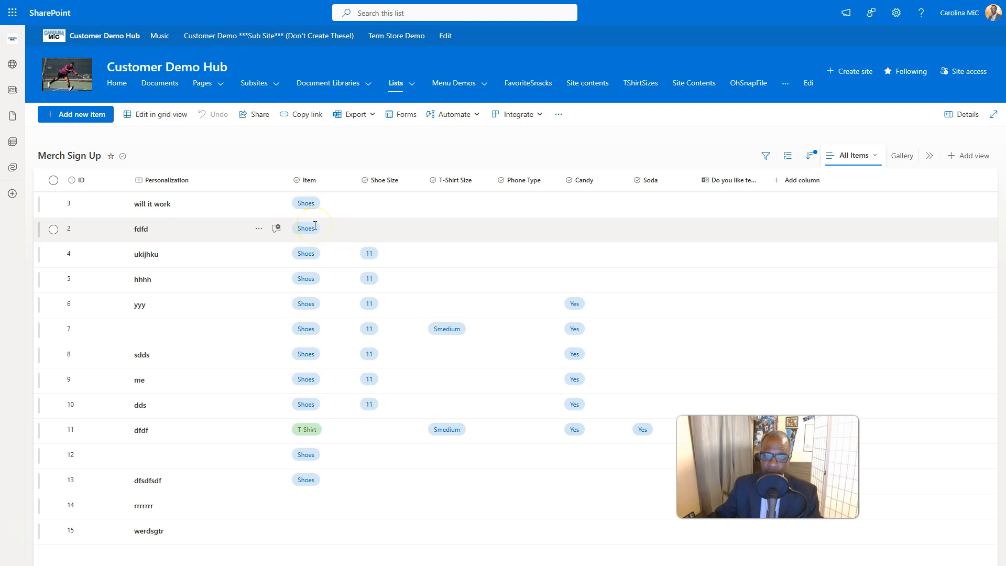
pyautogui.click(899, 162)
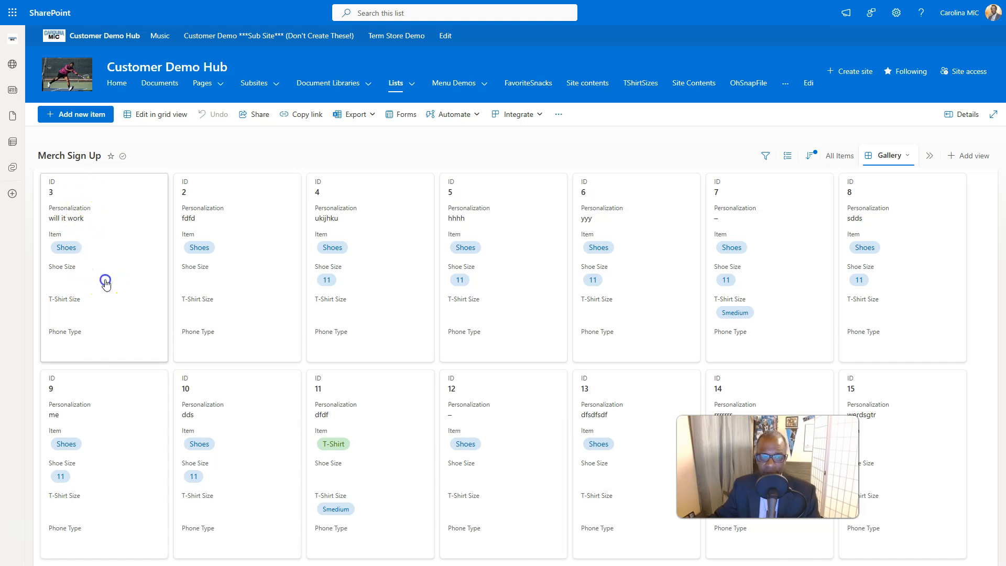
pyautogui.click(105, 231)
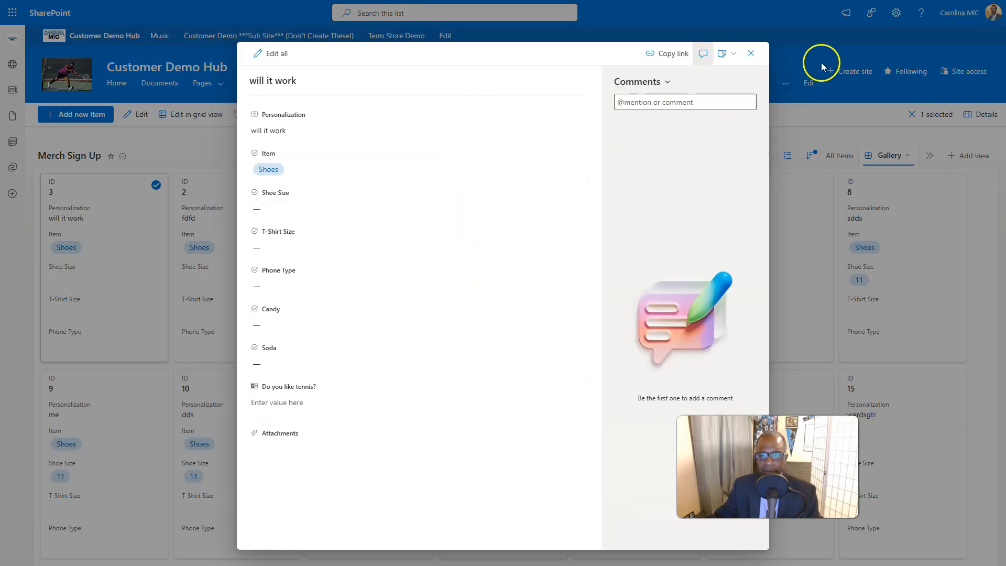
pyautogui.click(752, 54)
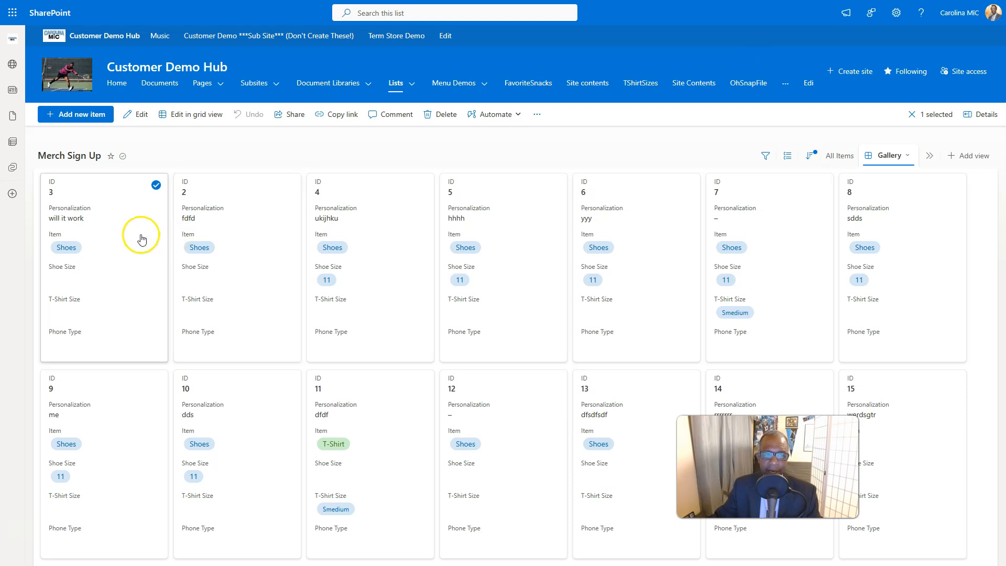
# - Switch Merch Sign Up to grid editing, browse the column types available between Item and Shoe Size, and cancel the new column
pyautogui.click(198, 118)
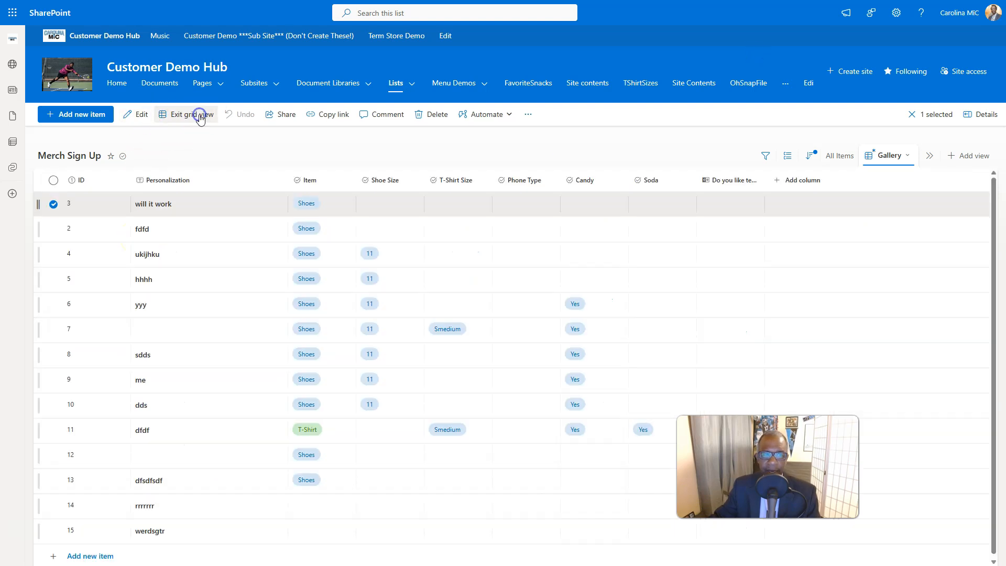
pyautogui.click(357, 193)
pyautogui.scroll(-3, 594, 287)
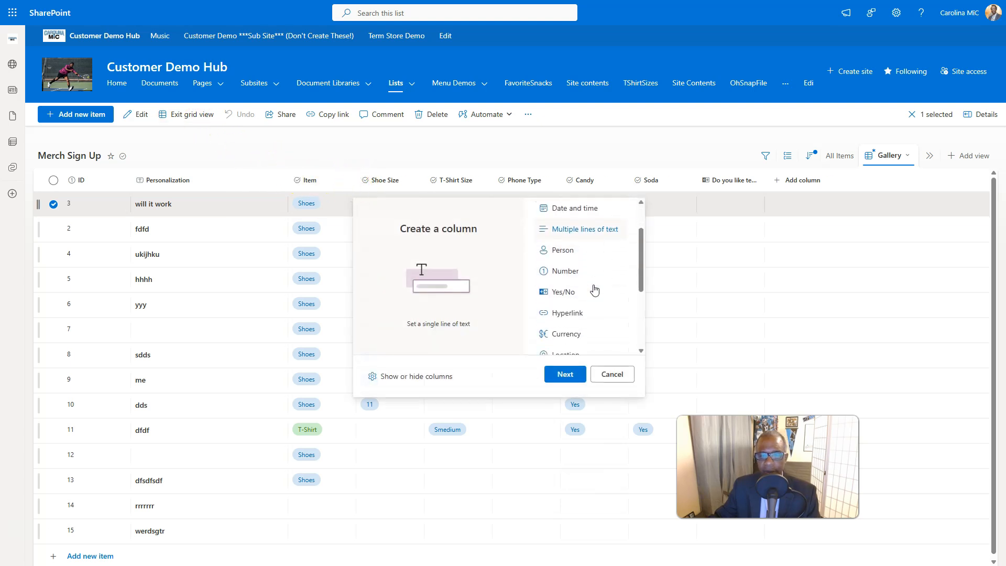
pyautogui.scroll(-1, 595, 288)
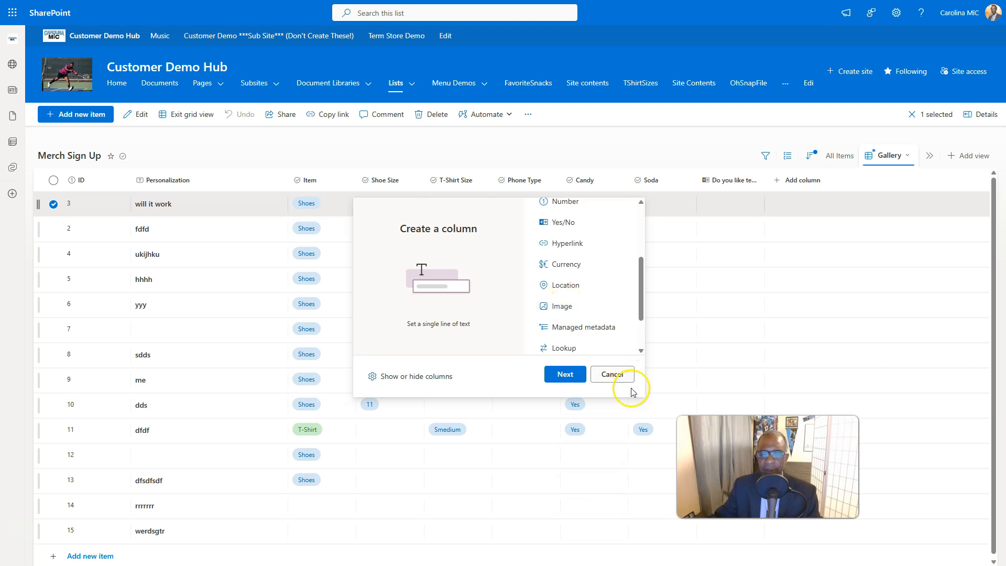
pyautogui.click(613, 374)
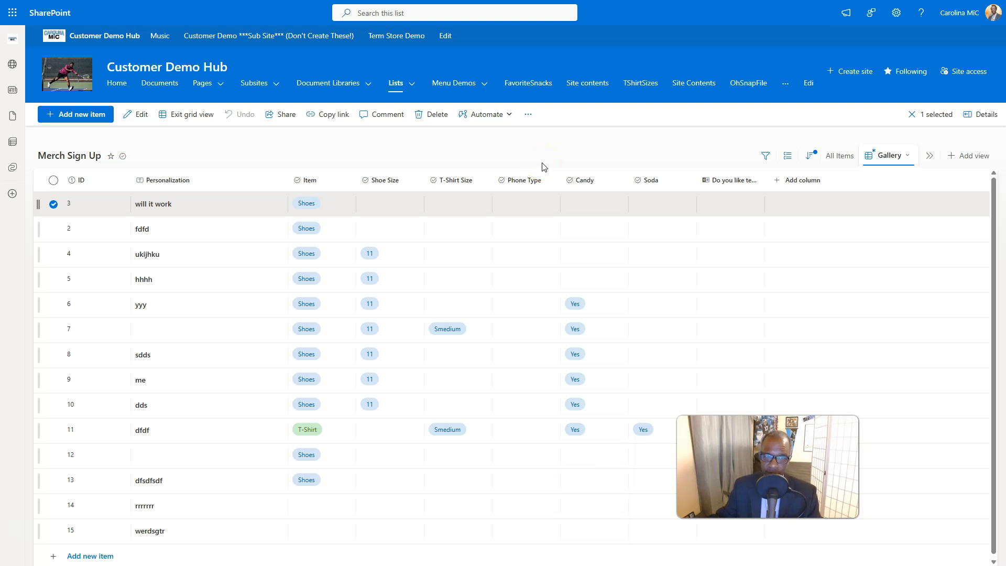
# - Go back to the site home page, compare the Board and Gallery options for a new list, and close the choices
pyautogui.click(74, 79)
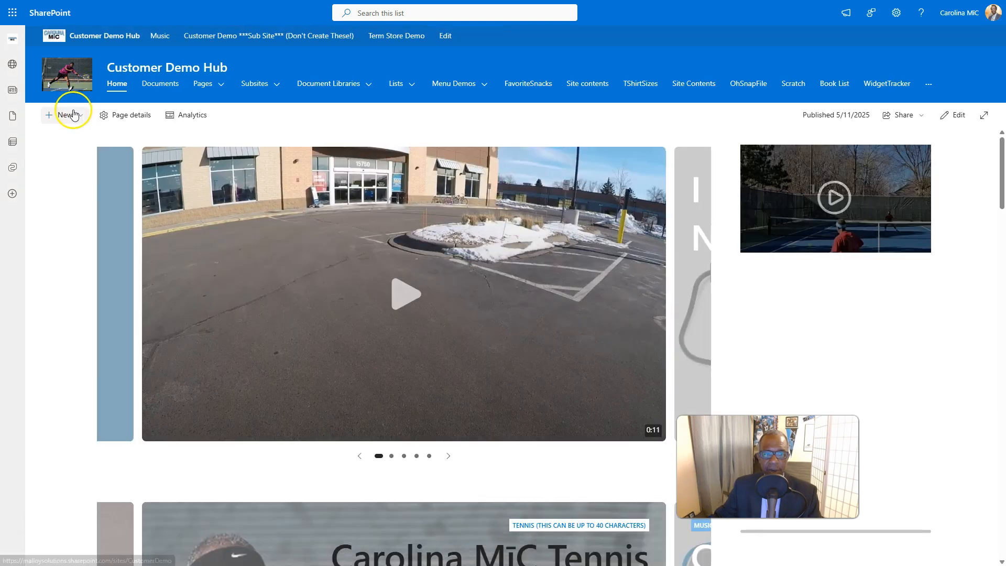
pyautogui.click(62, 115)
pyautogui.click(63, 137)
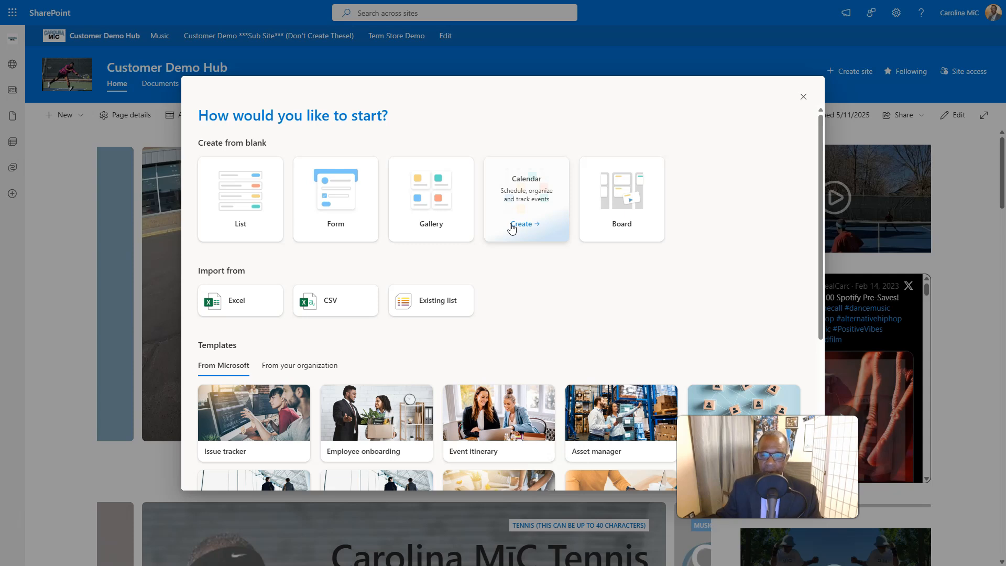
pyautogui.click(629, 225)
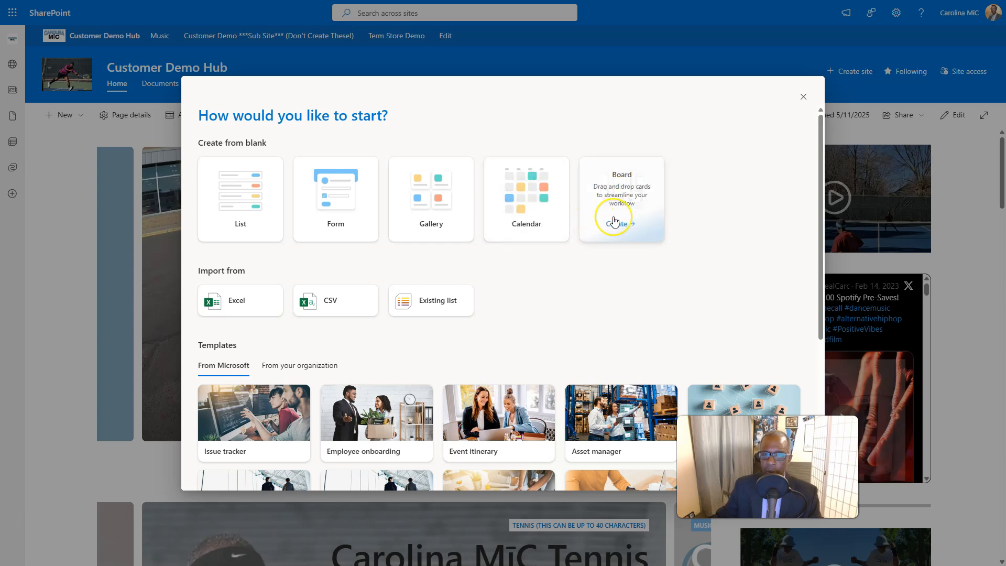
pyautogui.click(440, 225)
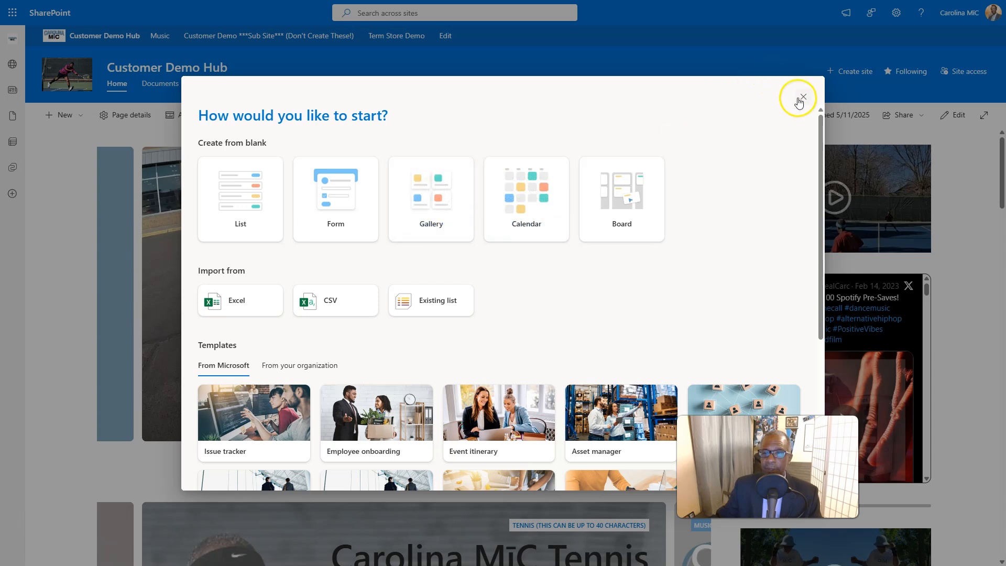
pyautogui.click(803, 98)
pyautogui.moveTo(398, 81)
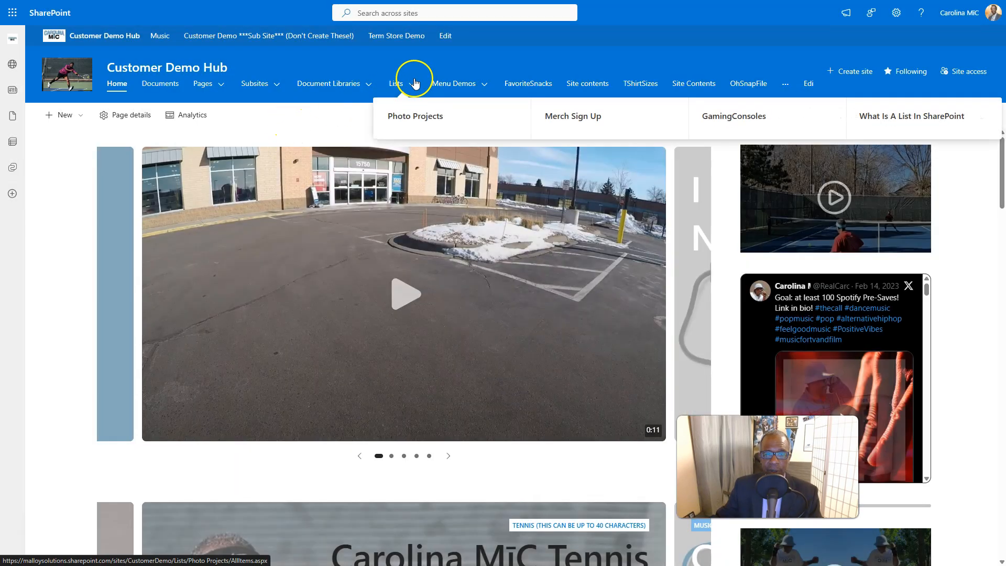
# - Open the Photo Projects list, switch it to the All Items view, and examine the Title and Image entries and the Image column
pyautogui.click(414, 118)
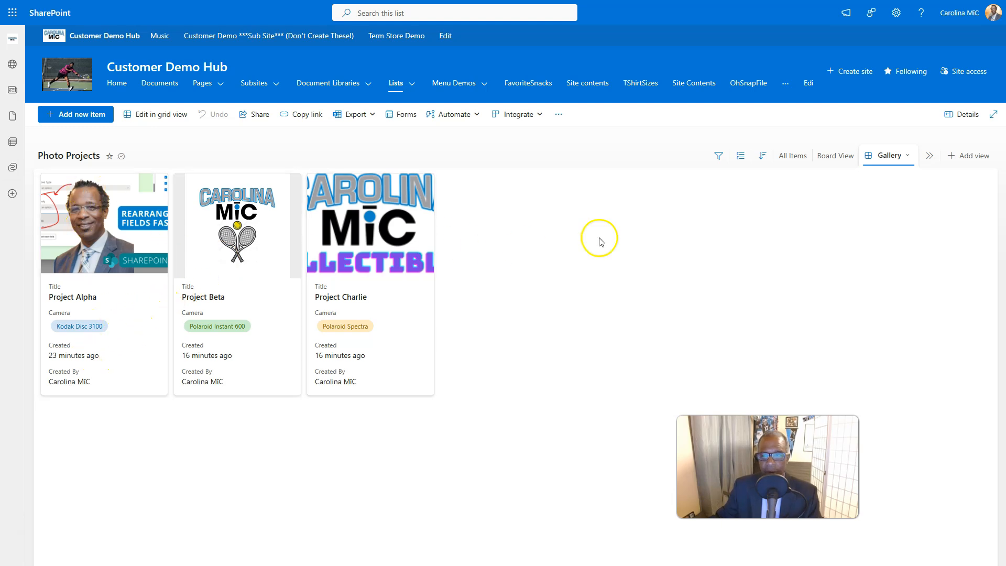
pyautogui.click(796, 160)
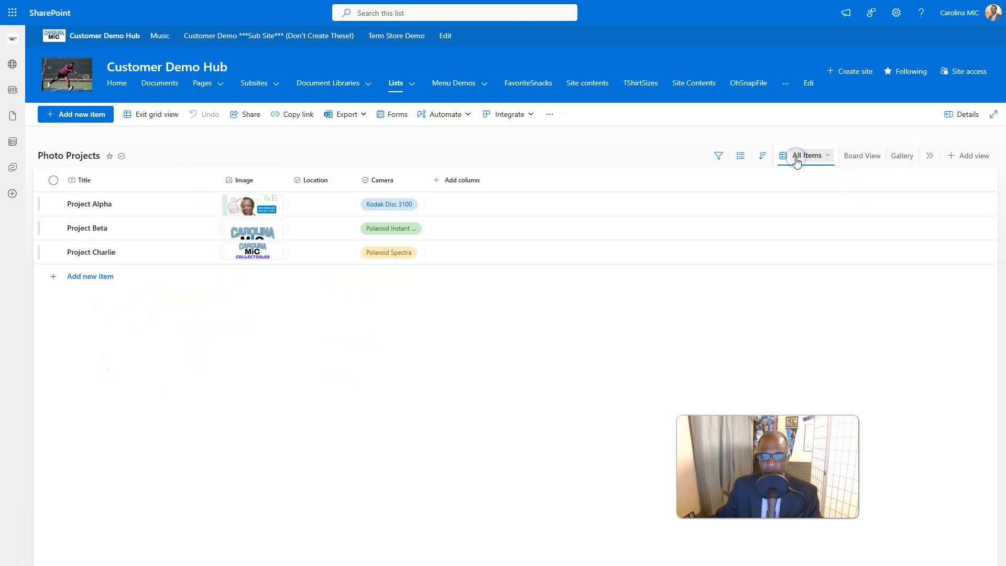
pyautogui.click(78, 277)
pyautogui.click(200, 206)
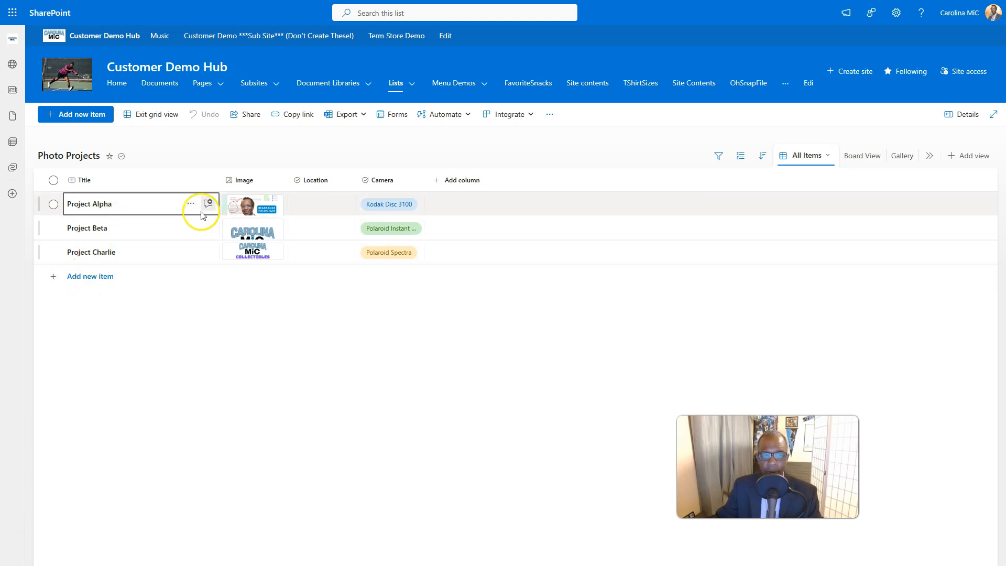
pyautogui.click(259, 223)
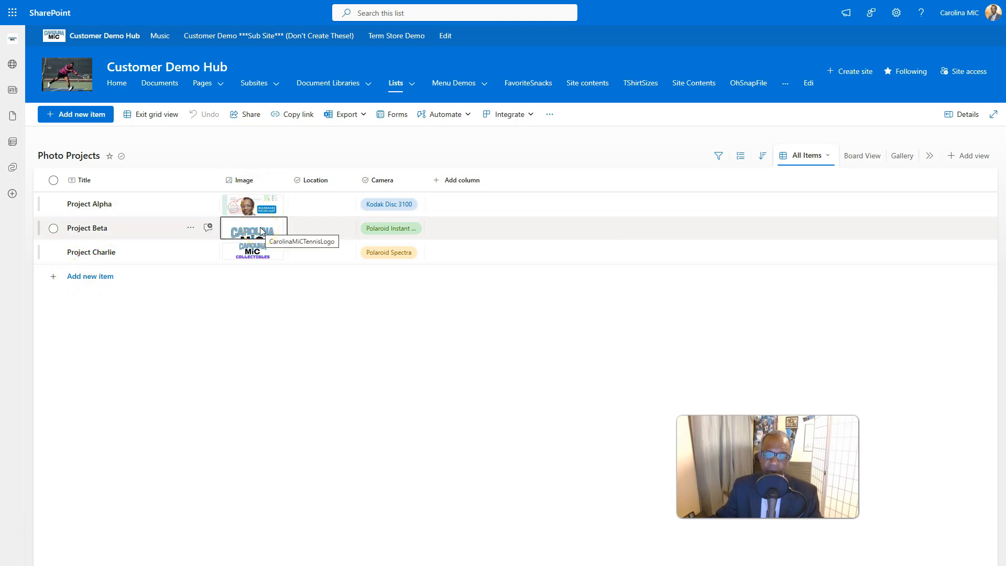
pyautogui.click(249, 182)
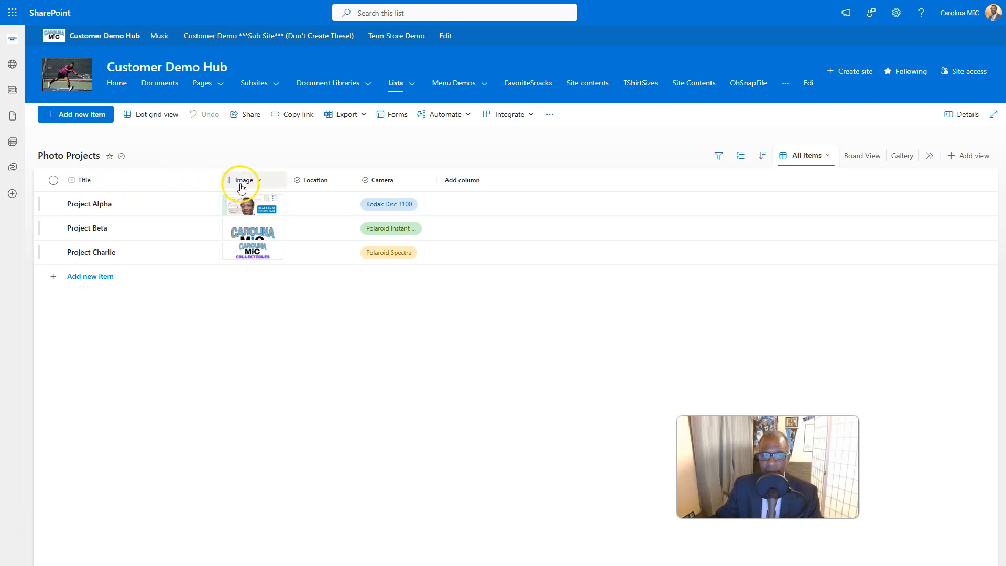
# - Return to the site home page and reopen the Photo Projects list to see its Gallery view
pyautogui.click(73, 82)
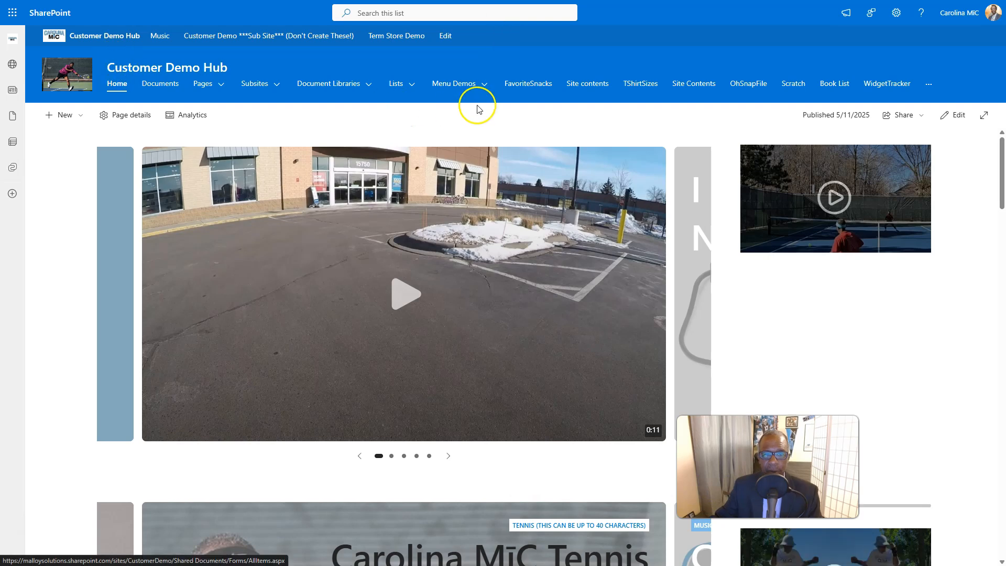
pyautogui.click(404, 83)
pyautogui.click(396, 116)
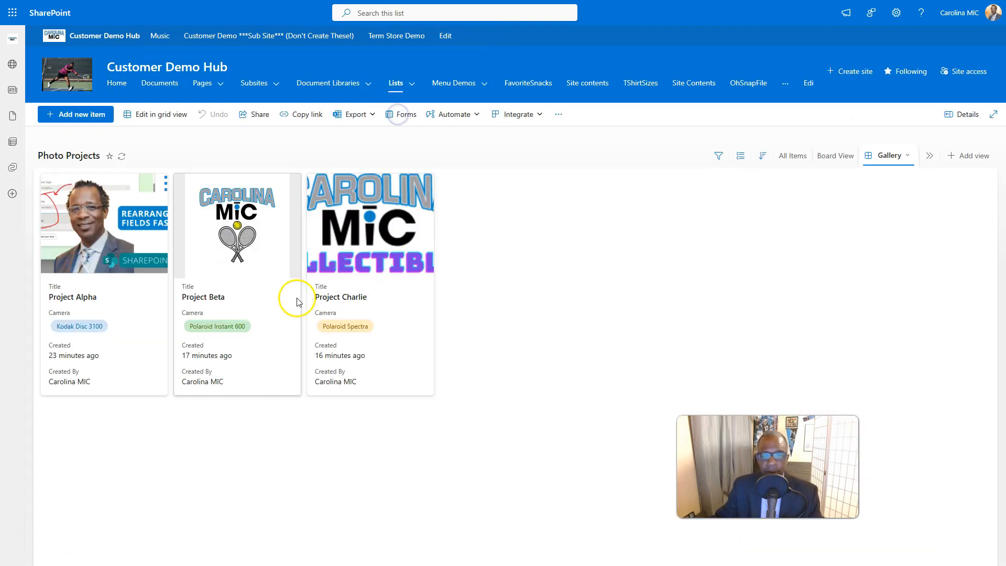